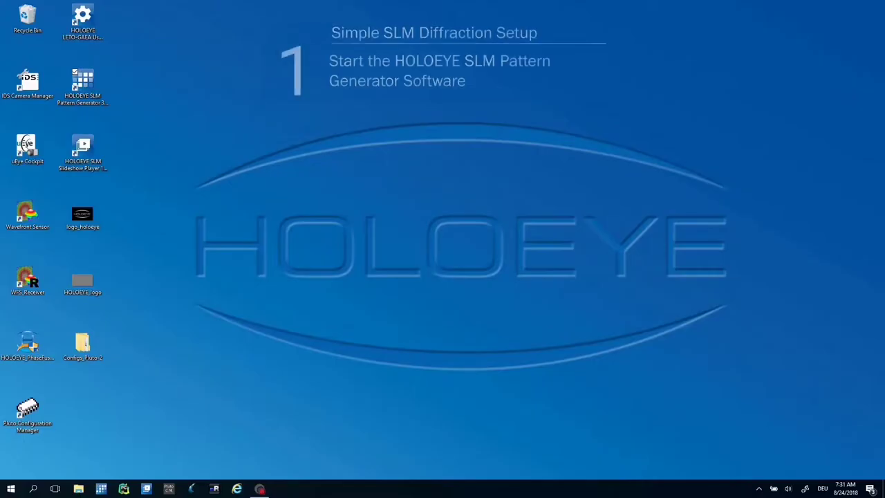
- Launch the SLM Pattern Generator and accept the 532 nm laser wavelength
left_click(82, 86)
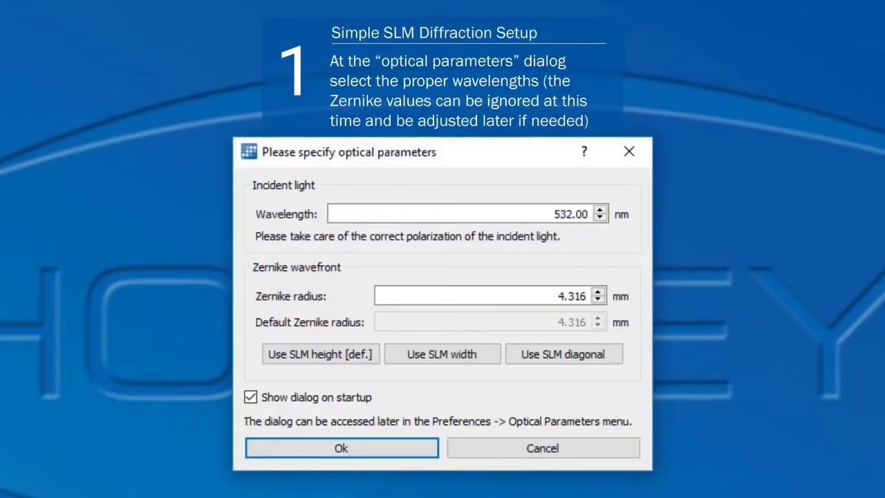
left_click(332, 446)
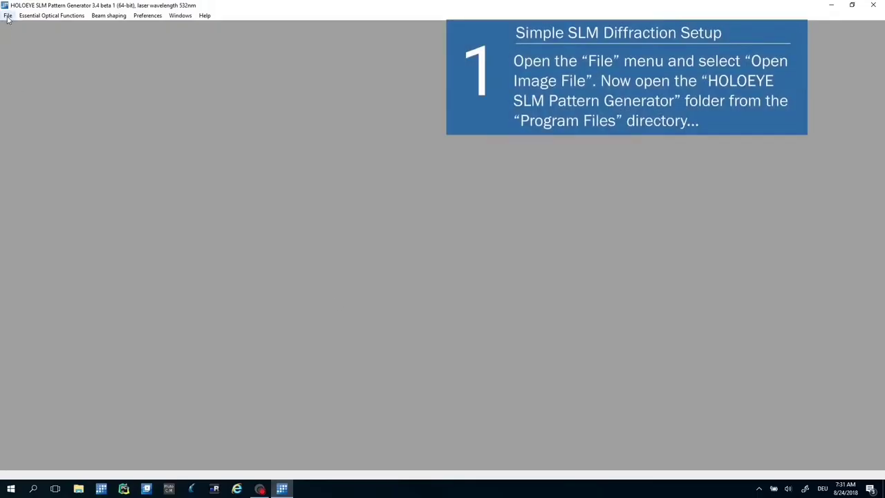
- Open the HOLOEYE_logo image from Samples\1920x1080\Signals in the install folder
left_click(7, 15)
left_click(28, 27)
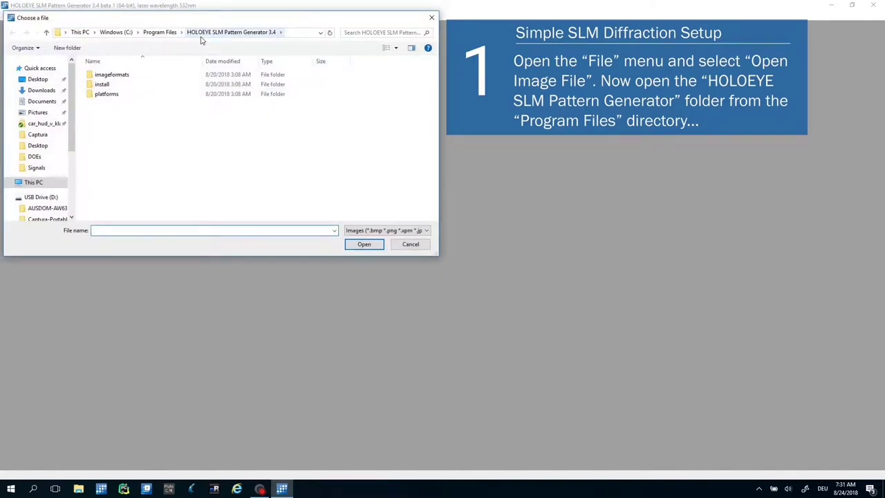
double_click(102, 84)
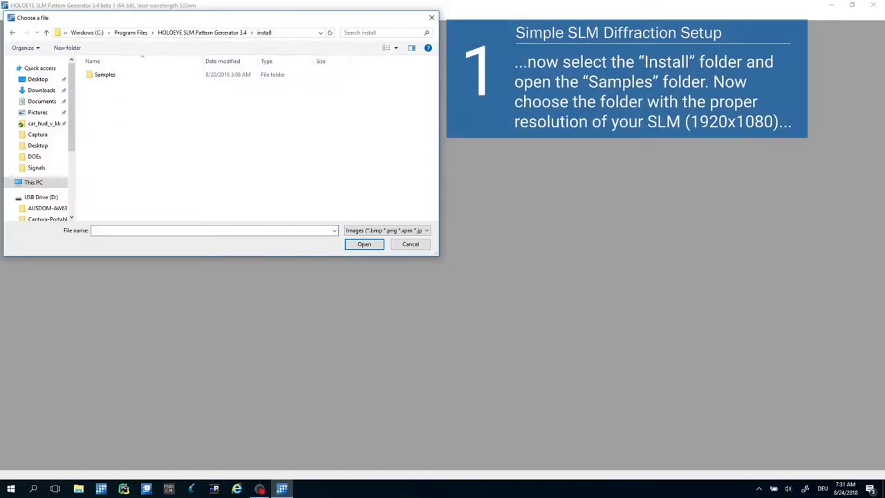
double_click(103, 75)
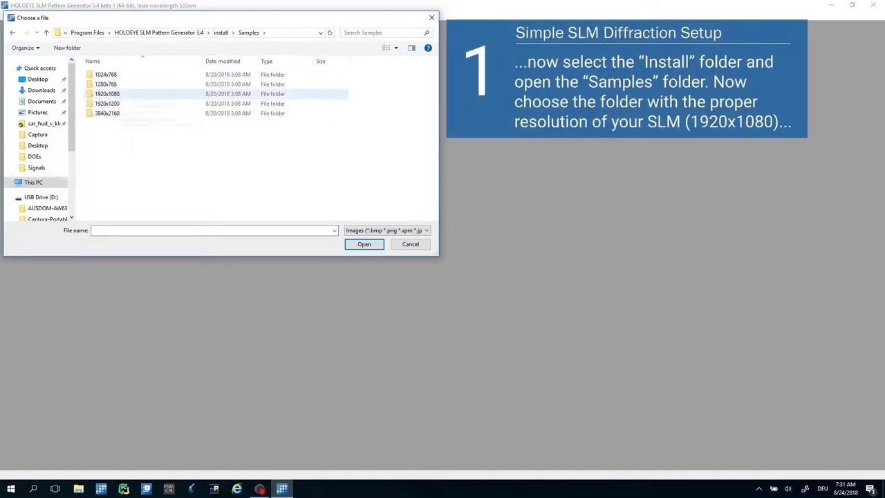
left_click(107, 94)
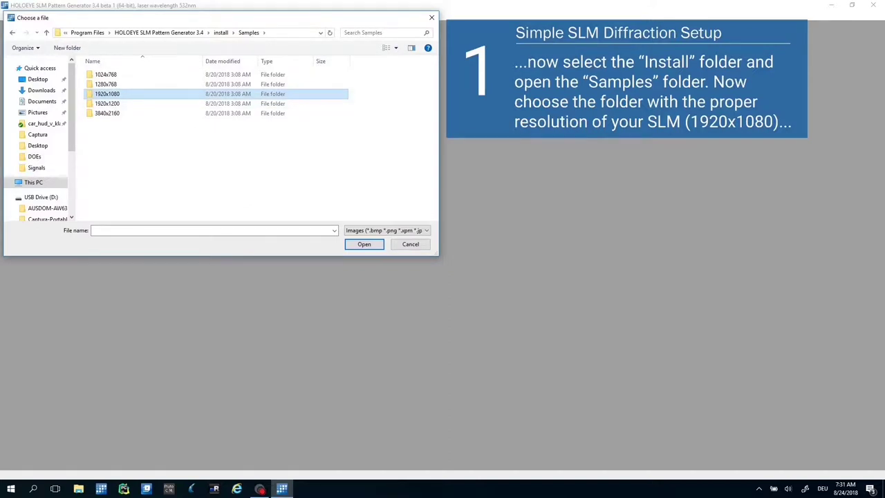
double_click(108, 94)
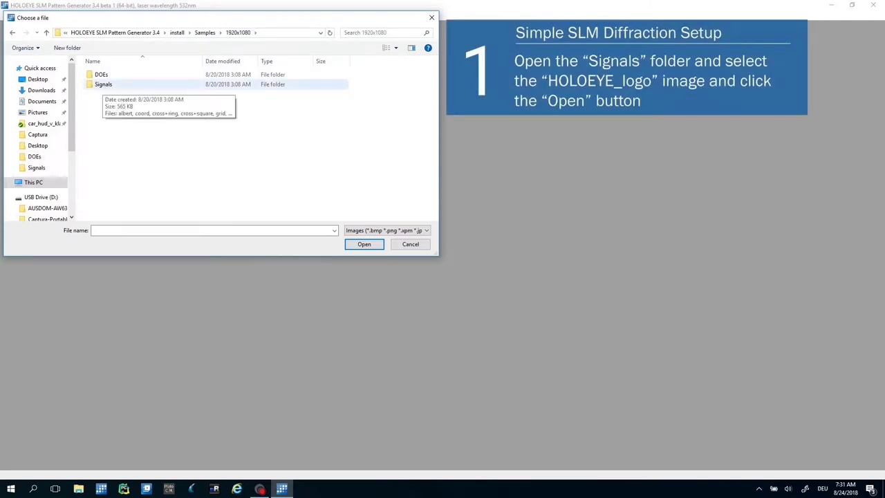
double_click(103, 84)
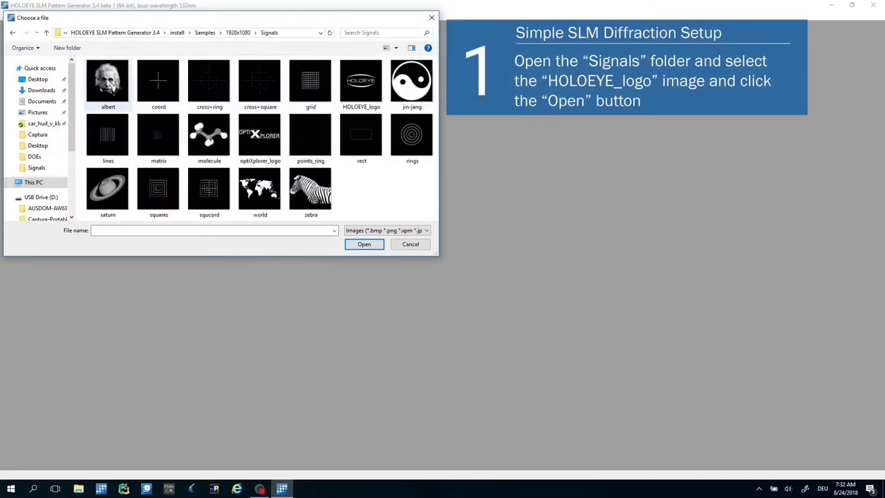
left_click(356, 83)
left_click(363, 244)
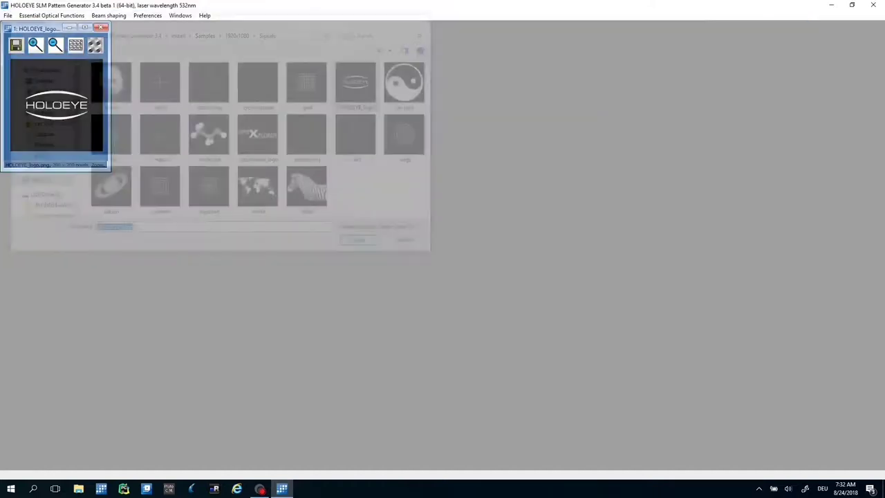
- Compute the logo's DOE phase hologram with image size 0.80 in the unit cell
left_click(95, 46)
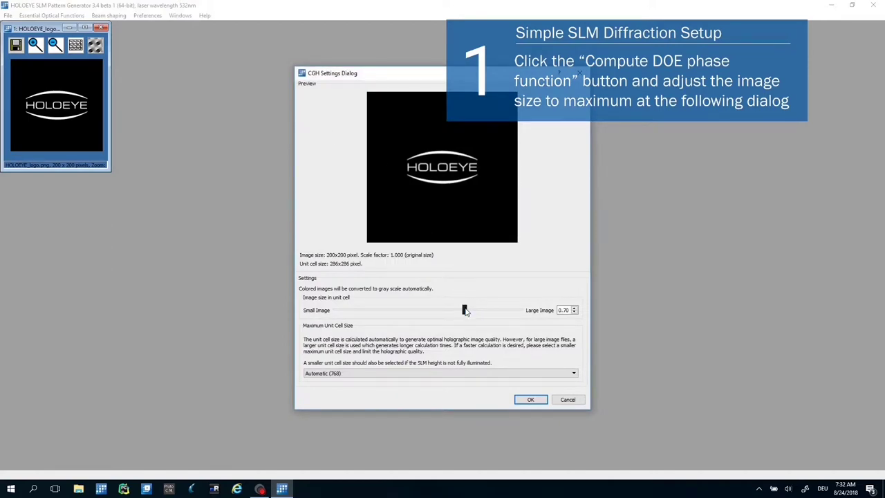
left_click_drag(464, 309, 521, 311)
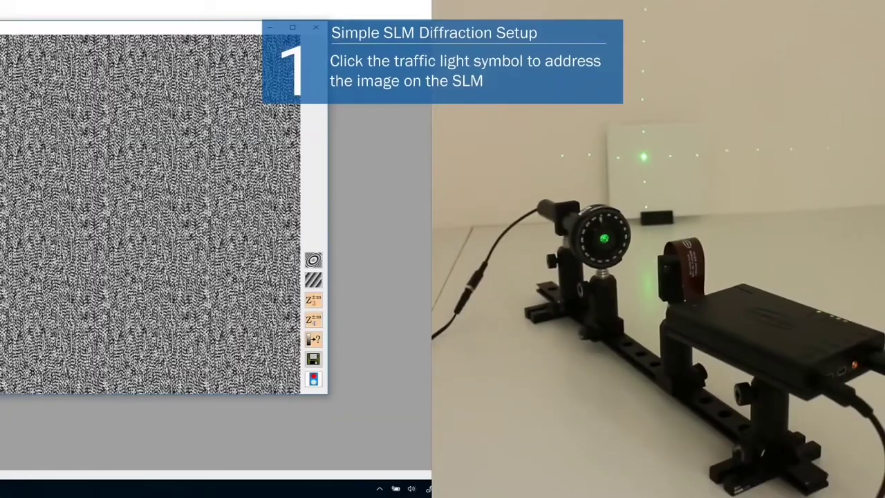
- Address the computed logo hologram on the SLM
left_click(313, 379)
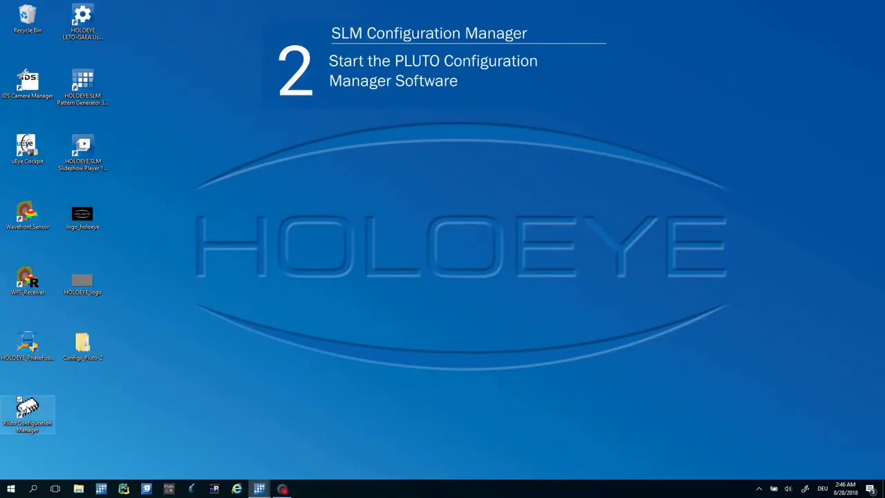
- Start the Pluto Configuration Manager and connect to the PLUTO-2 SLM on COM6
double_click(28, 413)
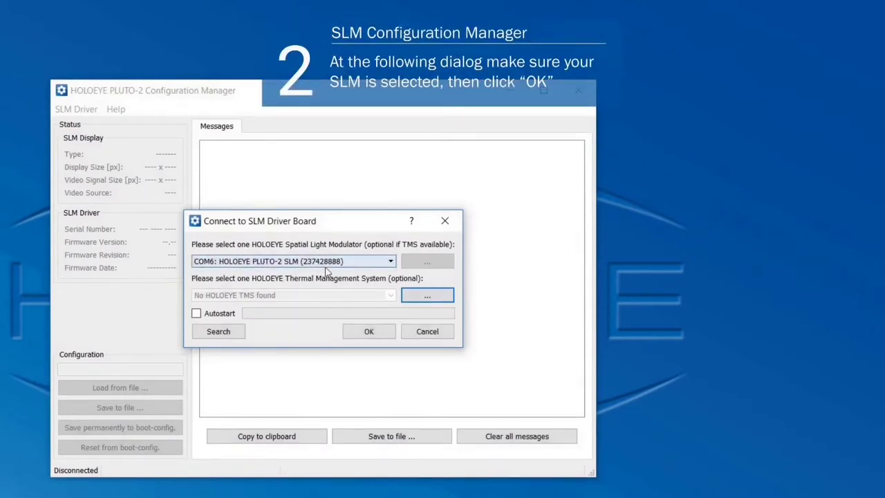
left_click(366, 331)
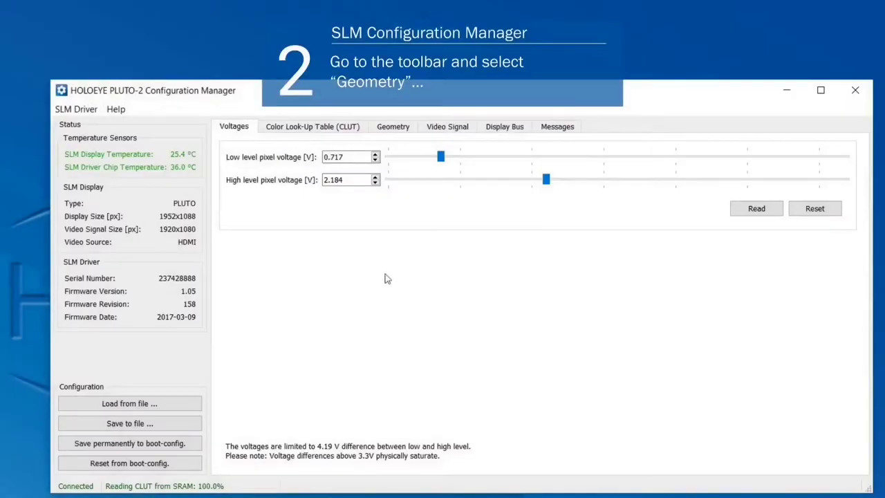
- Enable Flip Left/Right and Flip Top/Bottom on the Geometry tab
left_click(394, 127)
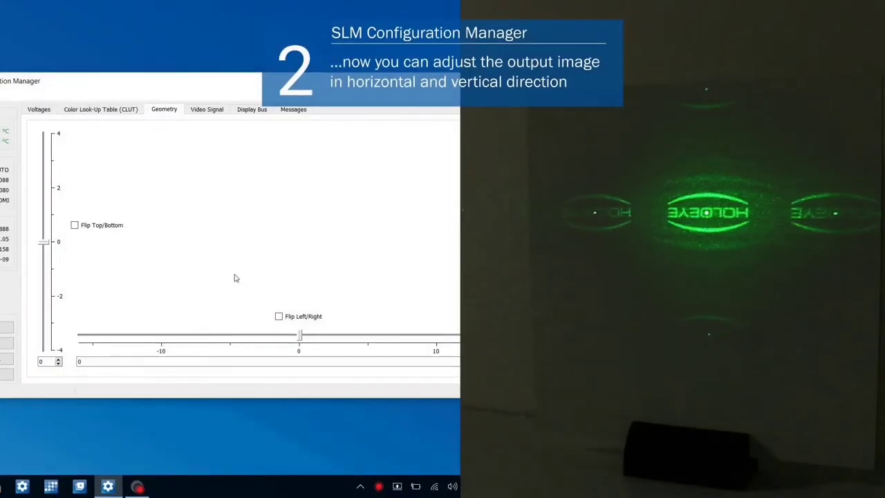
left_click(280, 318)
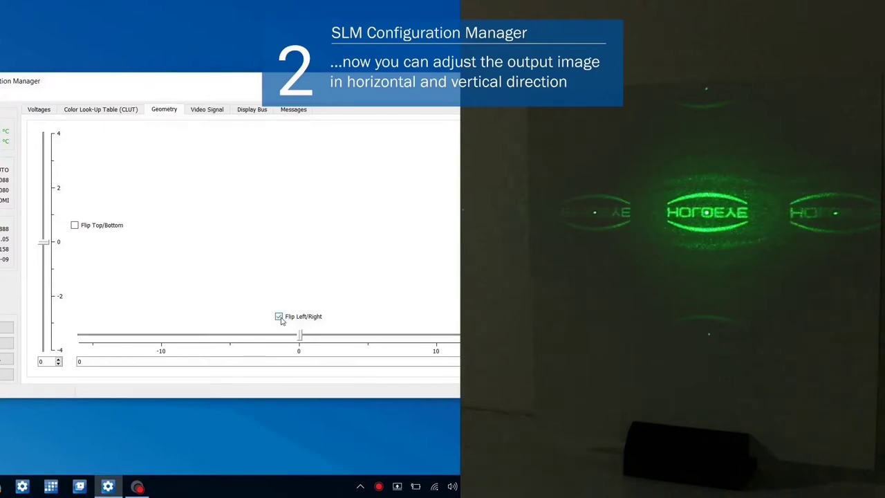
left_click(74, 225)
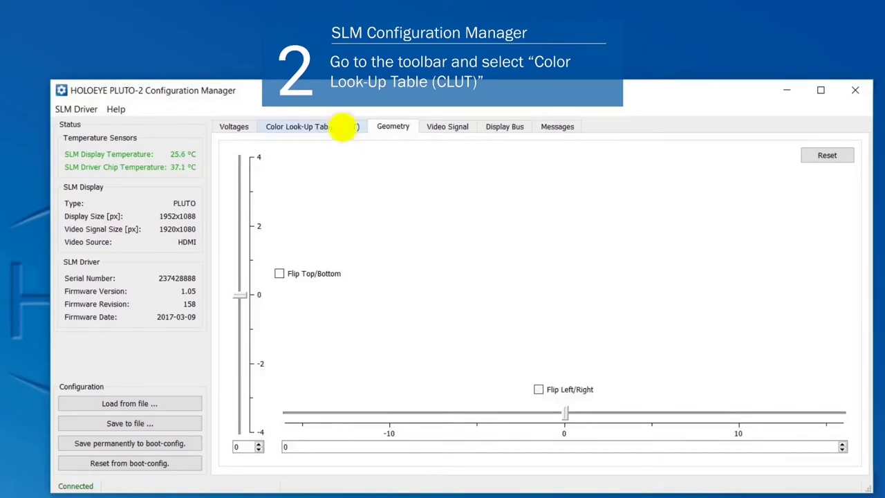
- Load the CLUT csv from Configs_Pluto-2\VIS 014\Gamma_curves\532nm onto the SLM
left_click(342, 128)
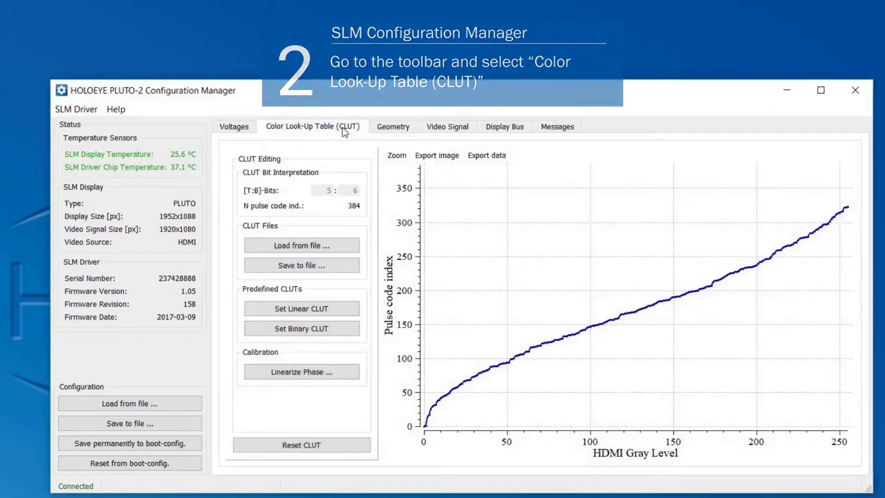
left_click(297, 247)
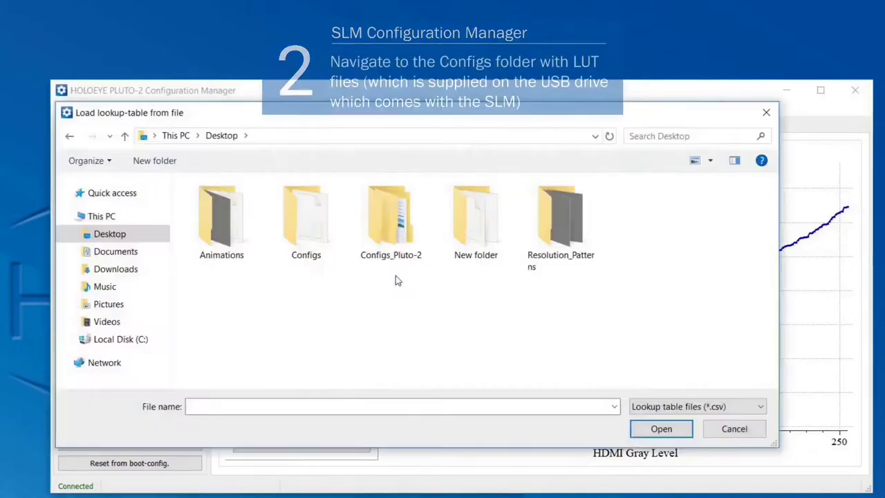
double_click(398, 221)
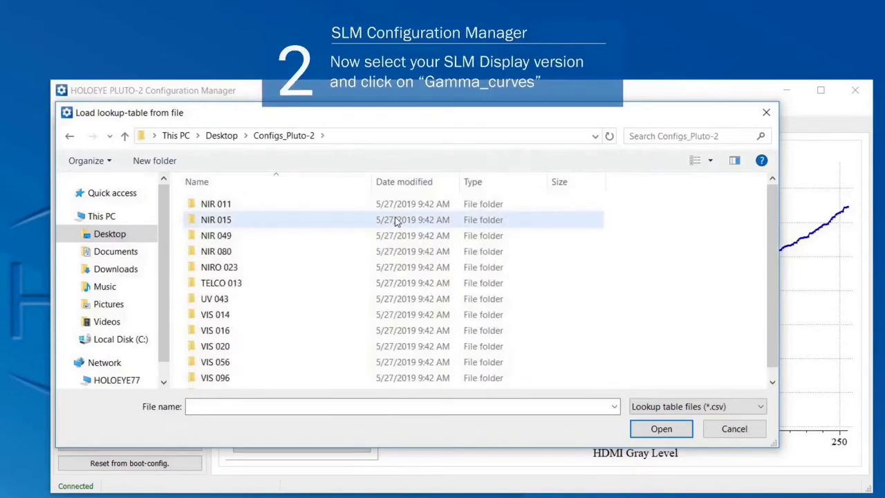
left_click(293, 319)
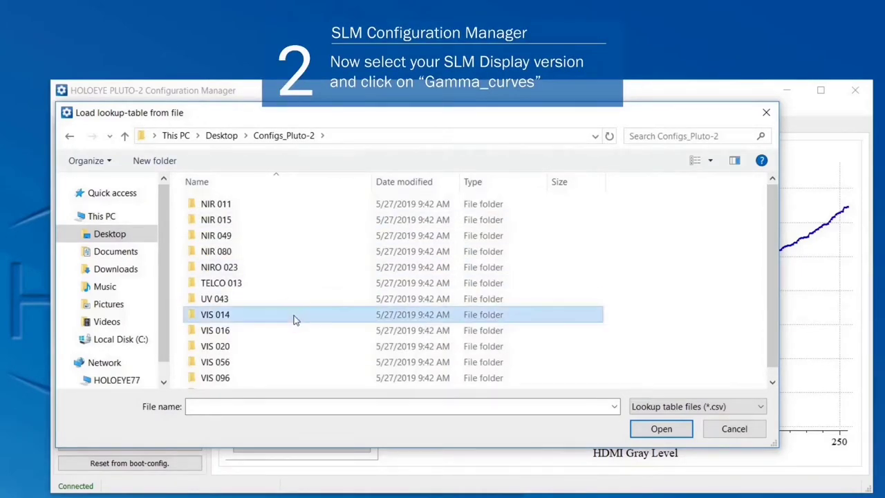
double_click(293, 319)
left_click(250, 206)
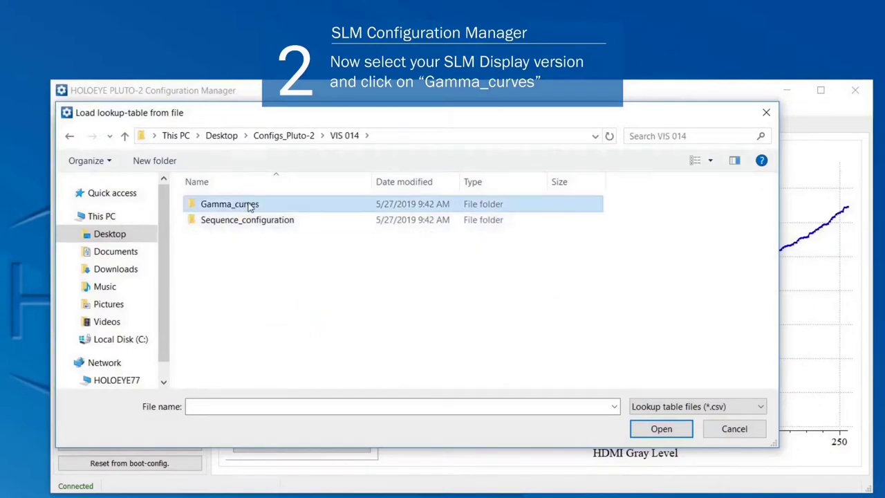
double_click(250, 206)
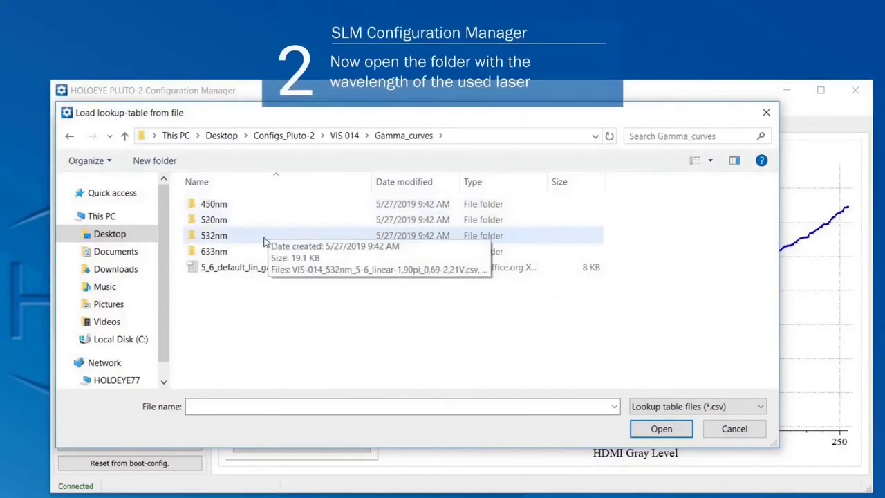
left_click(263, 238)
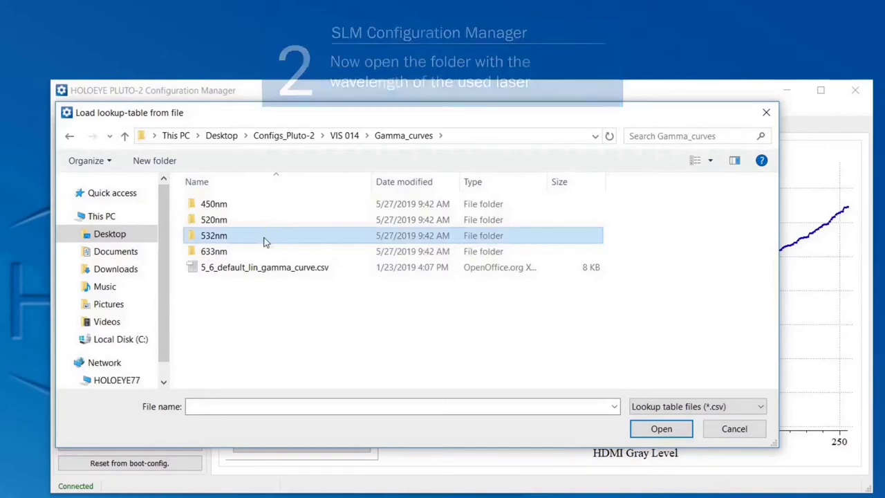
double_click(264, 240)
left_click(292, 222)
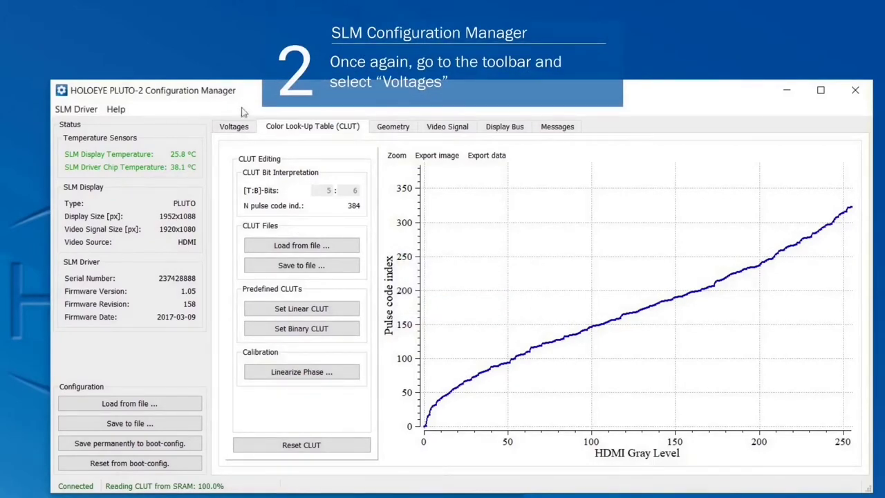
- Set pixel voltages to 0.717 V and 2.217 V and save permanently to boot-config
left_click(233, 128)
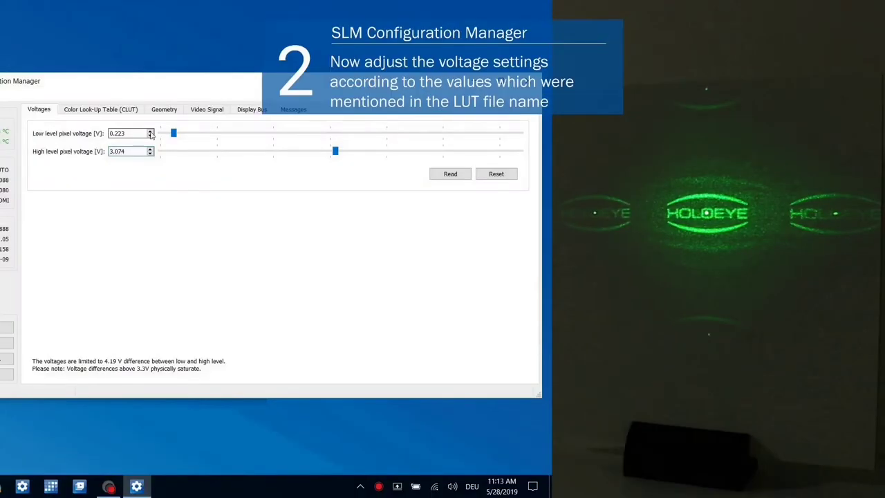
left_click_drag(145, 134, 100, 158)
type("0.684")
type("2")
type(".21")
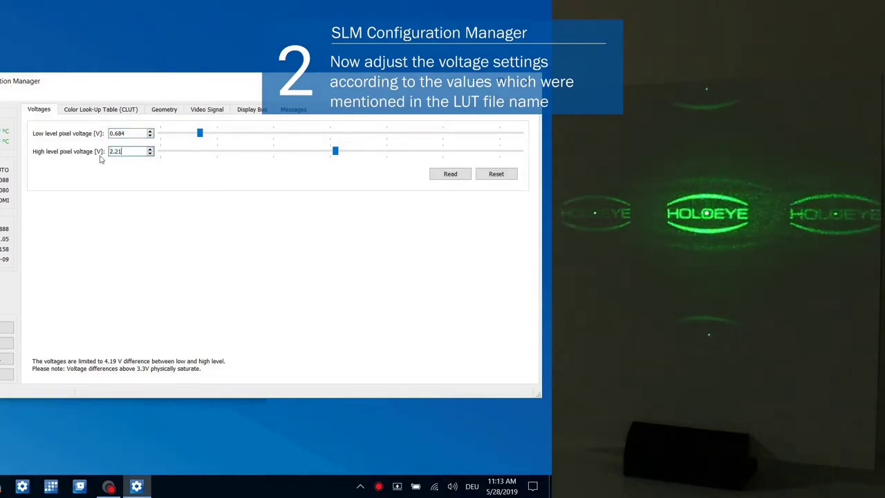
type("7")
key("Return")
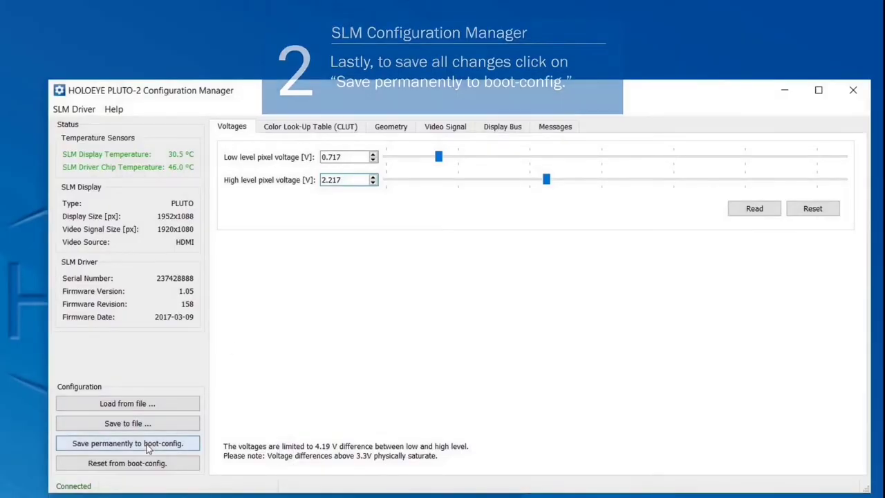
left_click(146, 446)
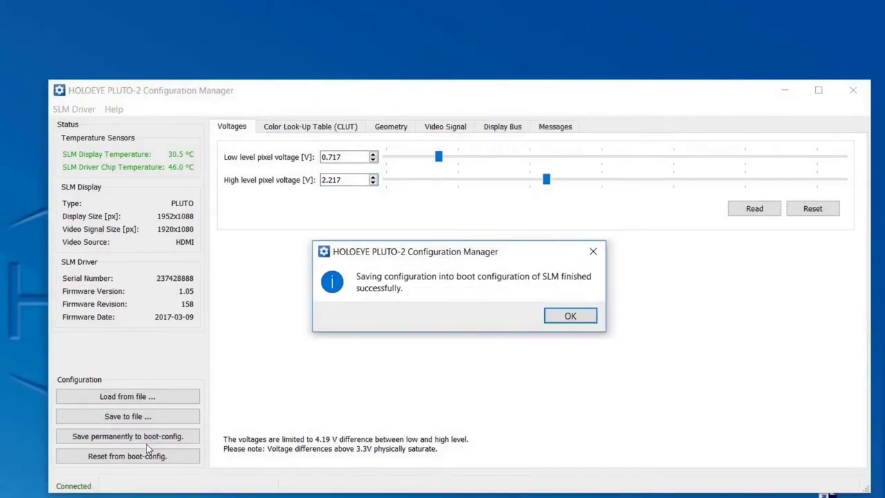